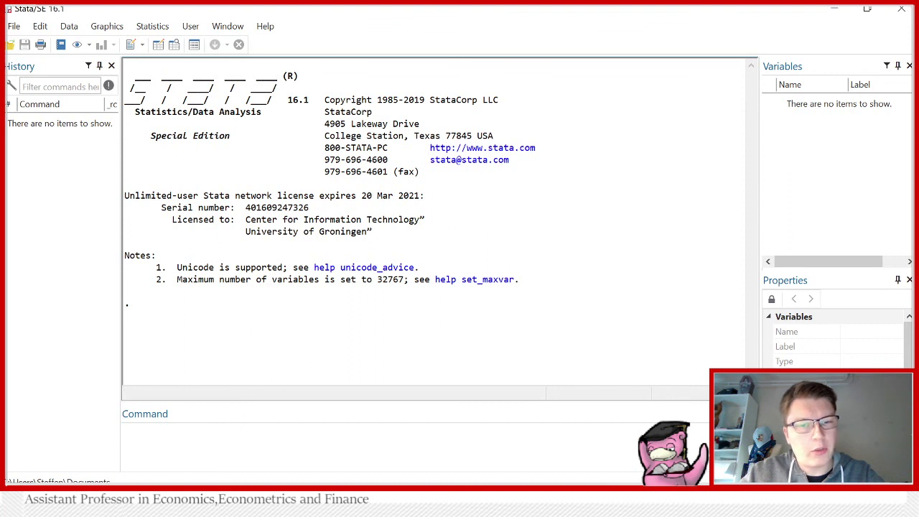
Run cd in the Command window to display the current working directory, the Documents folder
{"action": "left_click", "coordinate": [286, 430]}
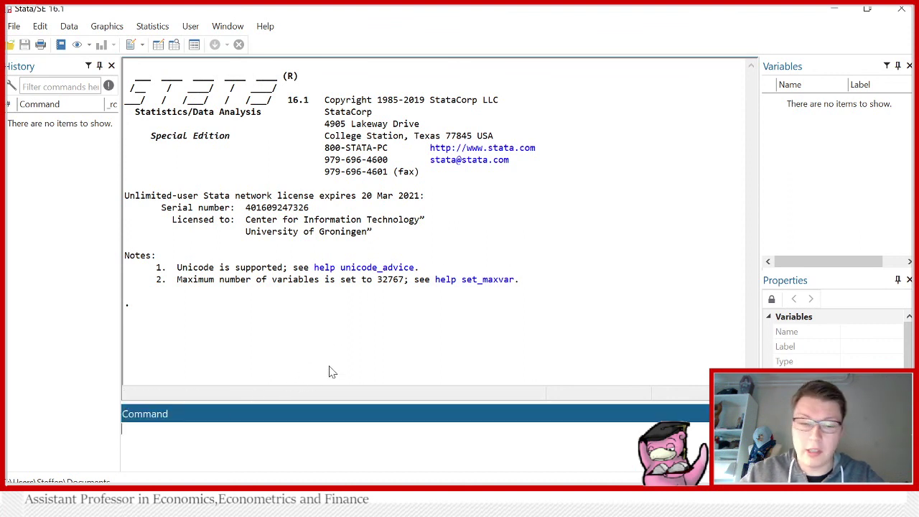
{"action": "type", "text": "cd"}
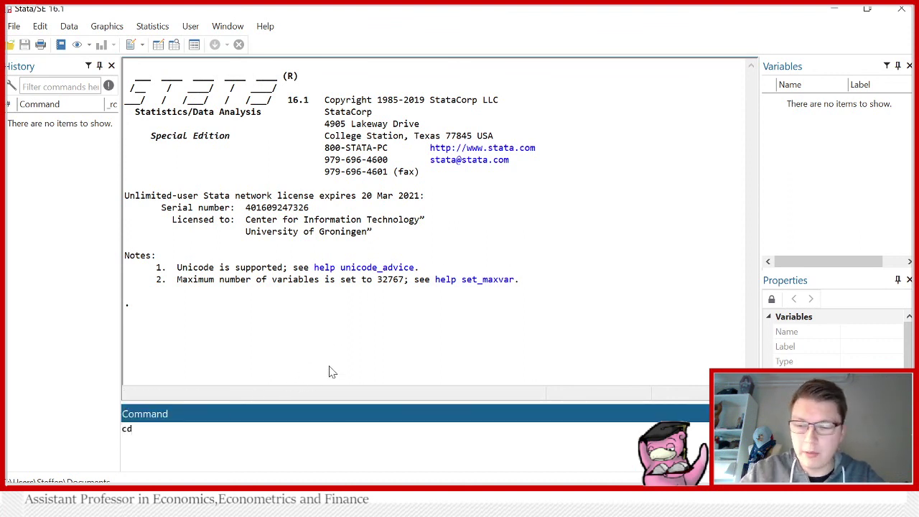
{"action": "key", "text": "Return"}
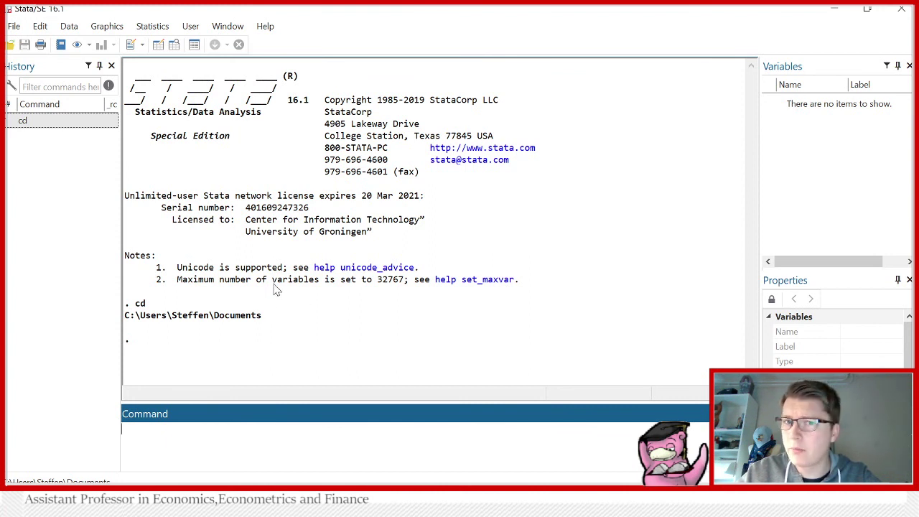
Write a new do-file with clear on line 1 and cd "" on line 2, then minimize it
{"action": "left_click", "coordinate": [130, 46]}
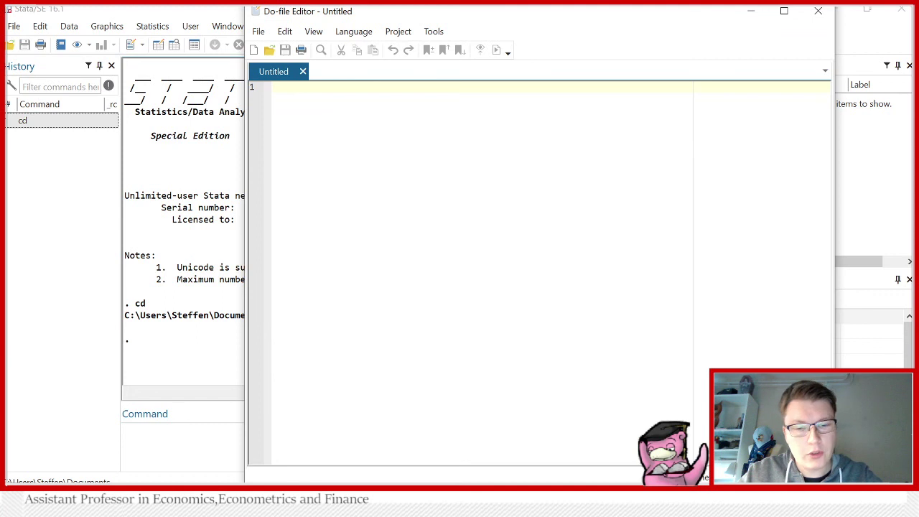
{"action": "type", "text": "clear"}
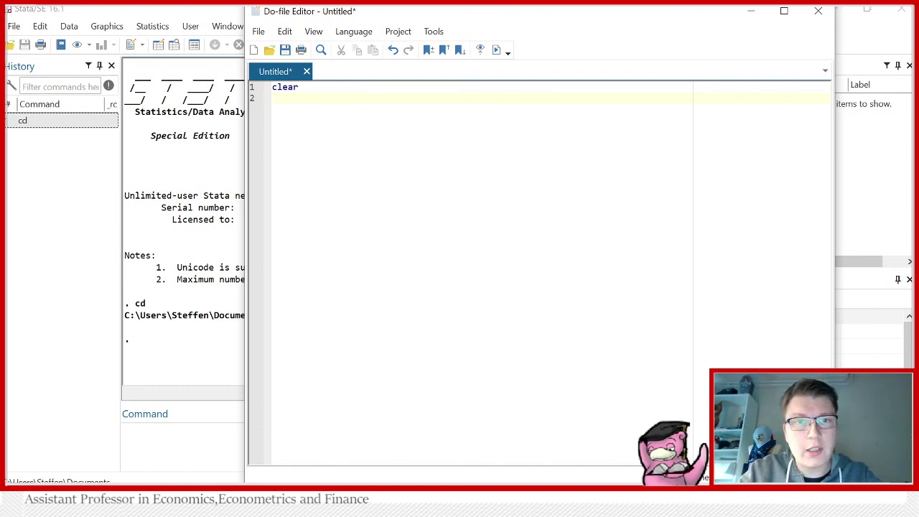
{"action": "type", "text": "cd"}
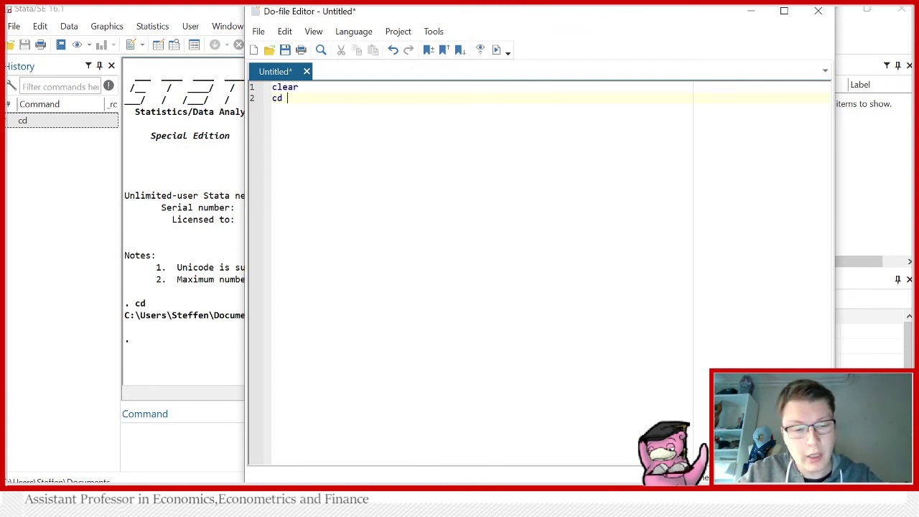
{"action": "type", "text": "\"\""}
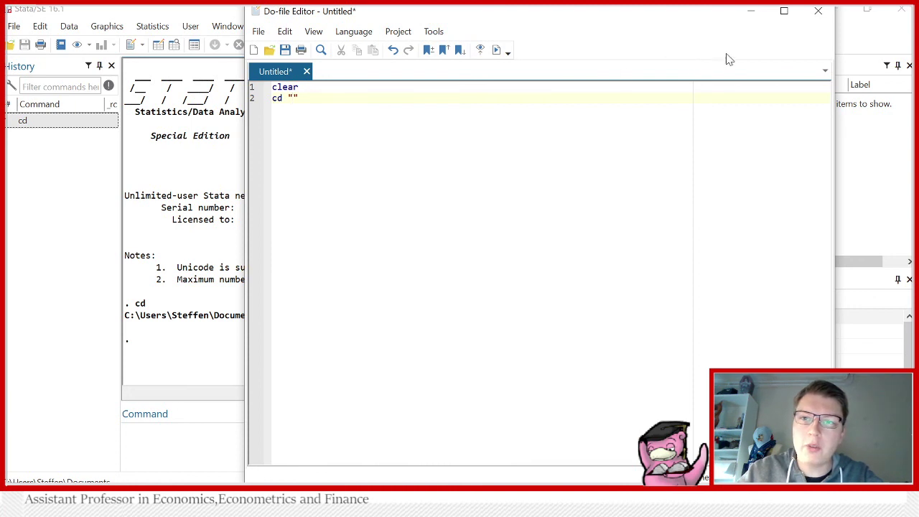
{"action": "left_click", "coordinate": [751, 10]}
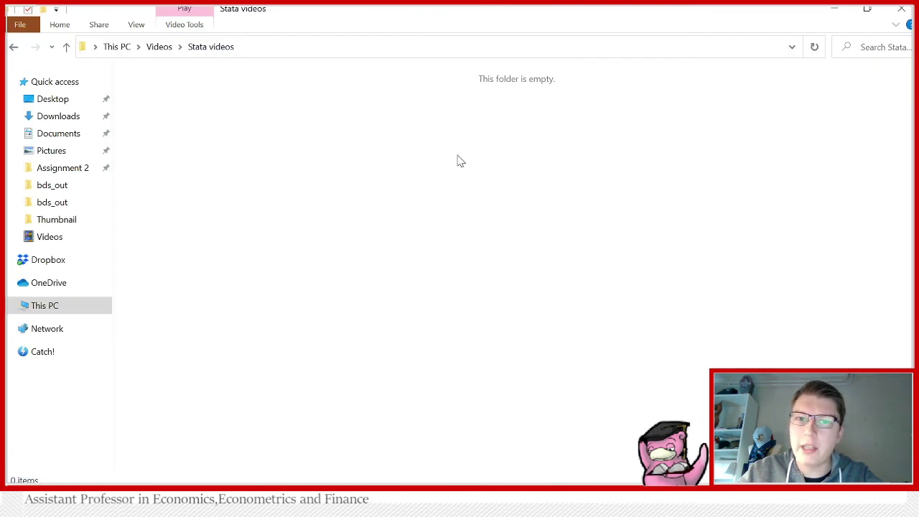
Copy the Stata videos folder's address from File Explorer's address bar and minimize Explorer
{"action": "right_click", "coordinate": [319, 54]}
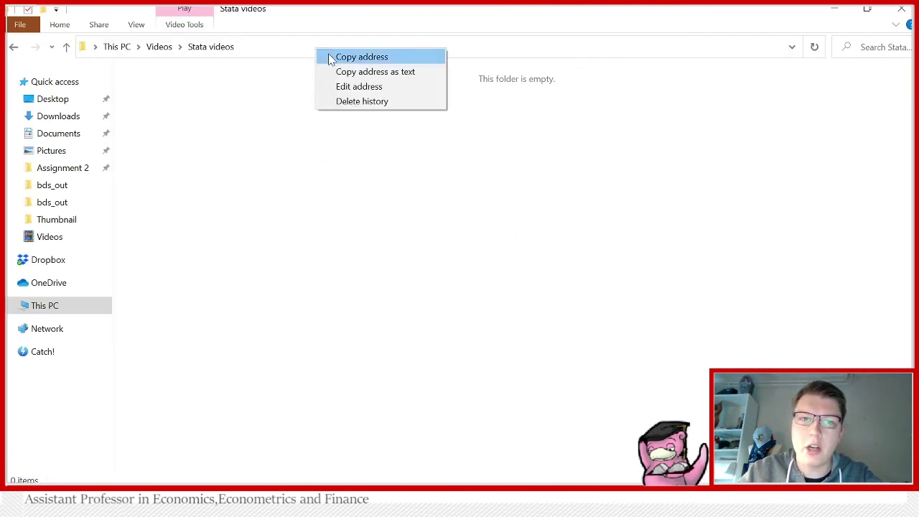
{"action": "left_click", "coordinate": [341, 61]}
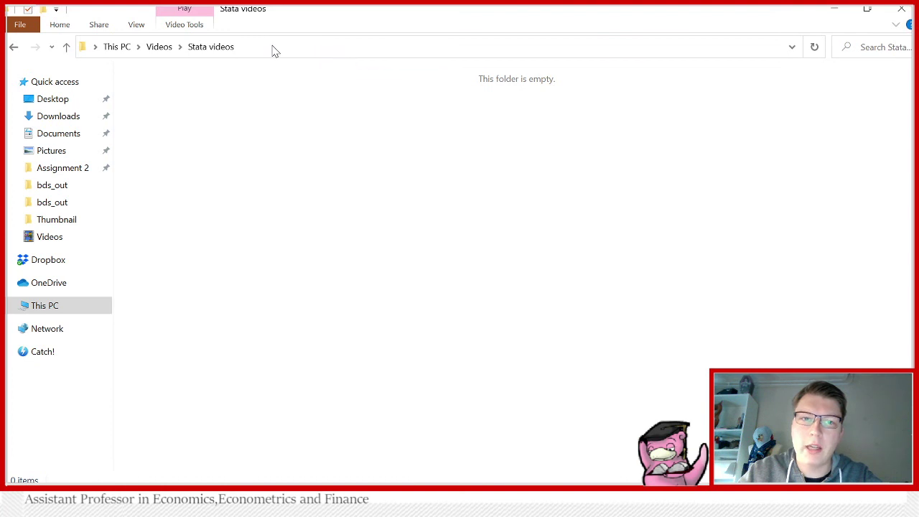
{"action": "right_click", "coordinate": [278, 50]}
{"action": "left_click", "coordinate": [311, 60]}
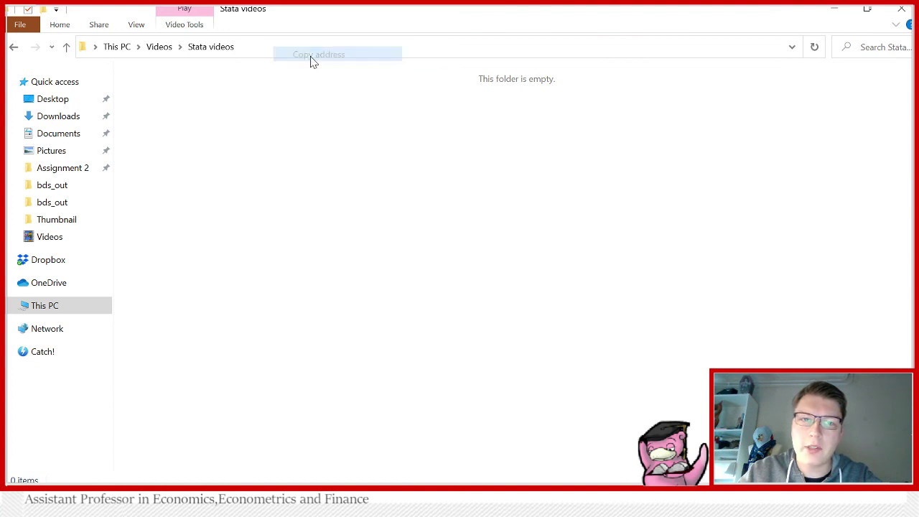
{"action": "left_click", "coordinate": [837, 11]}
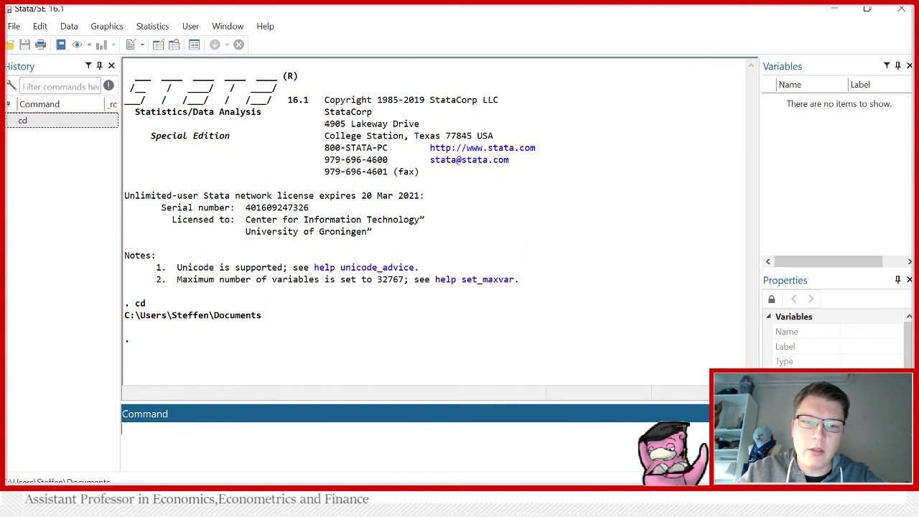
Paste the Stata videos folder path into the cd quotes and run the do-file
{"action": "left_click", "coordinate": [499, 508]}
{"action": "left_click", "coordinate": [567, 459]}
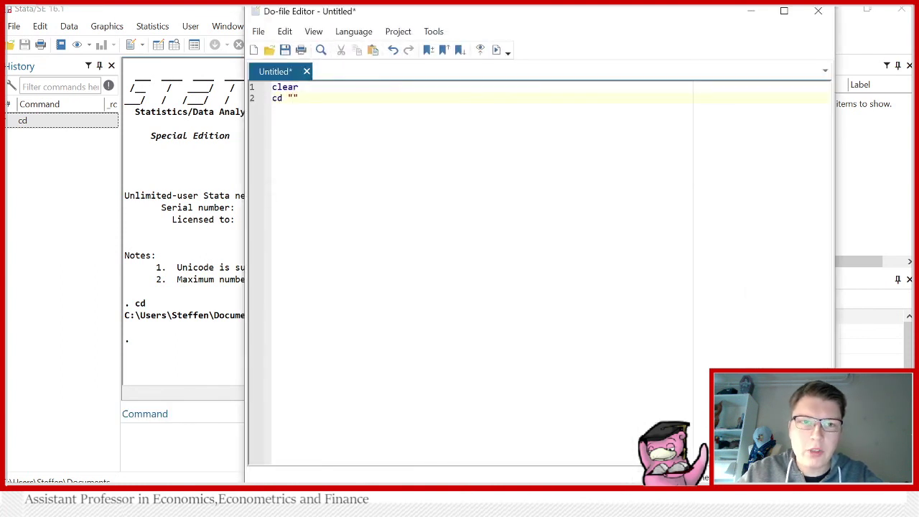
{"action": "key", "text": "ctrl+v"}
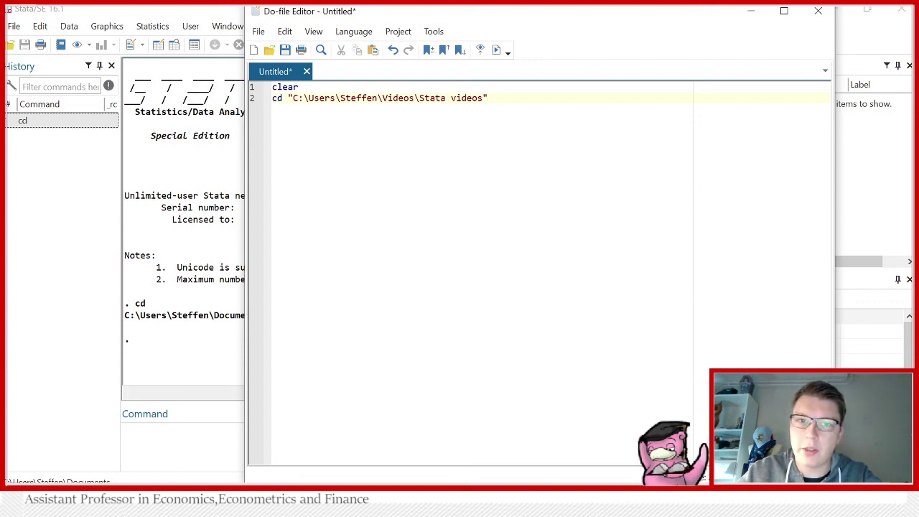
{"action": "left_click", "coordinate": [496, 50]}
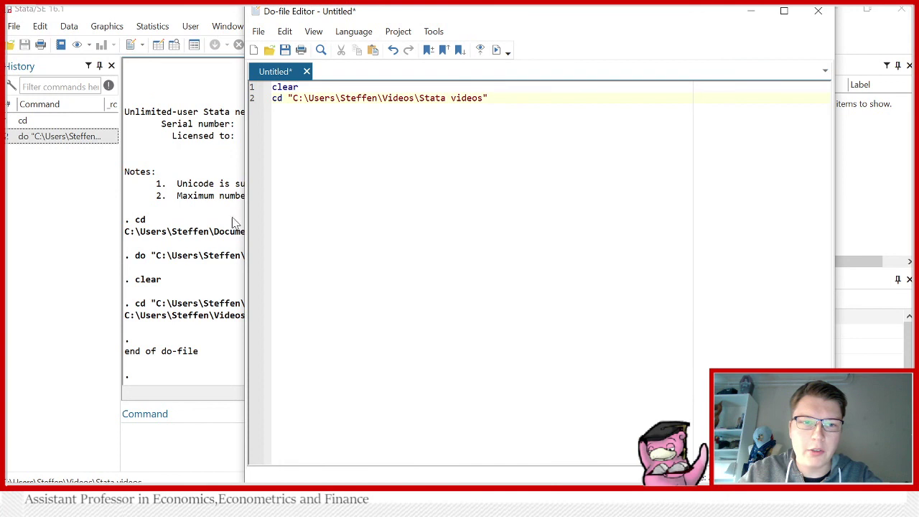
{"action": "left_click", "coordinate": [201, 310]}
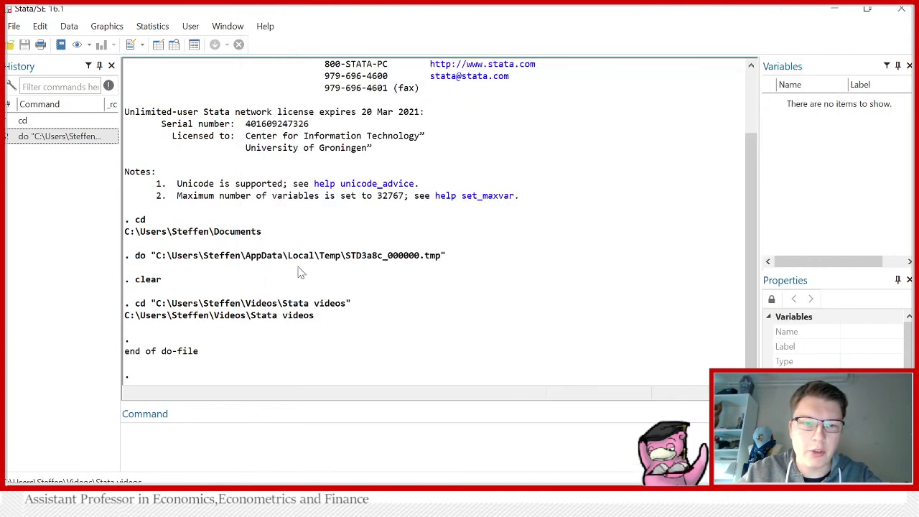
Run cd to confirm the working directory is now the Stata videos folder
{"action": "left_click", "coordinate": [219, 424]}
{"action": "type", "text": "cd"}
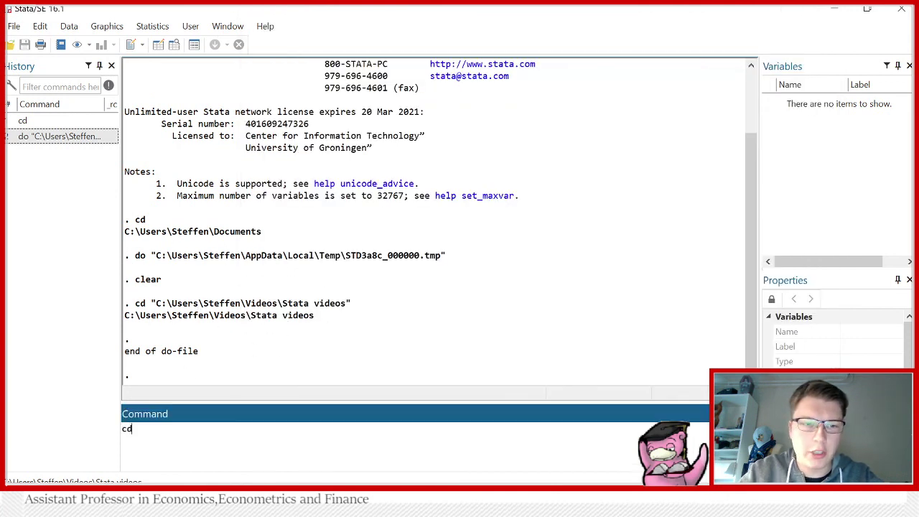
{"action": "key", "text": "Return"}
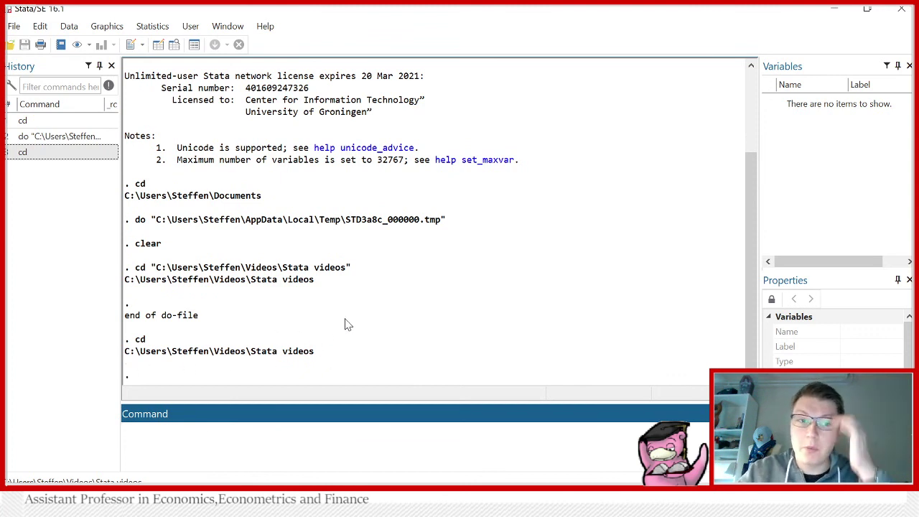
Add blank lines below the do-file's cd command and minimize the editor
{"action": "left_click", "coordinate": [499, 503]}
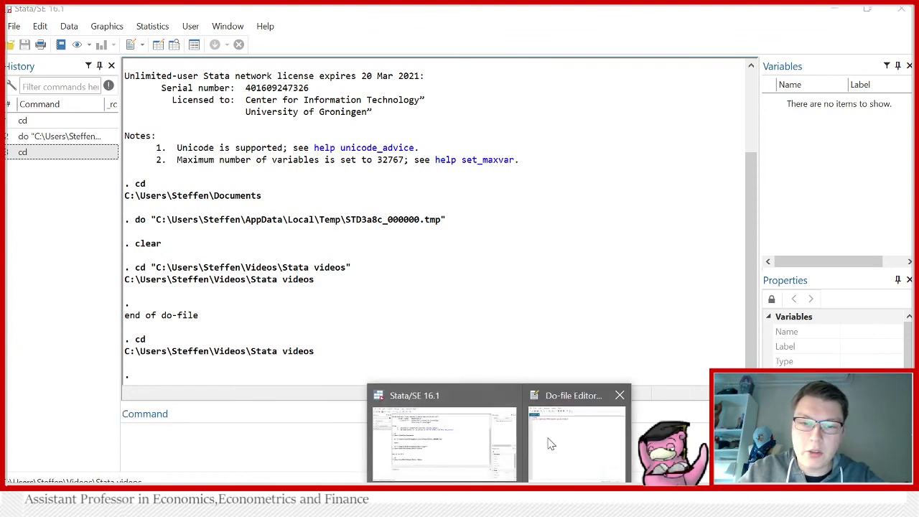
{"action": "left_click", "coordinate": [550, 443]}
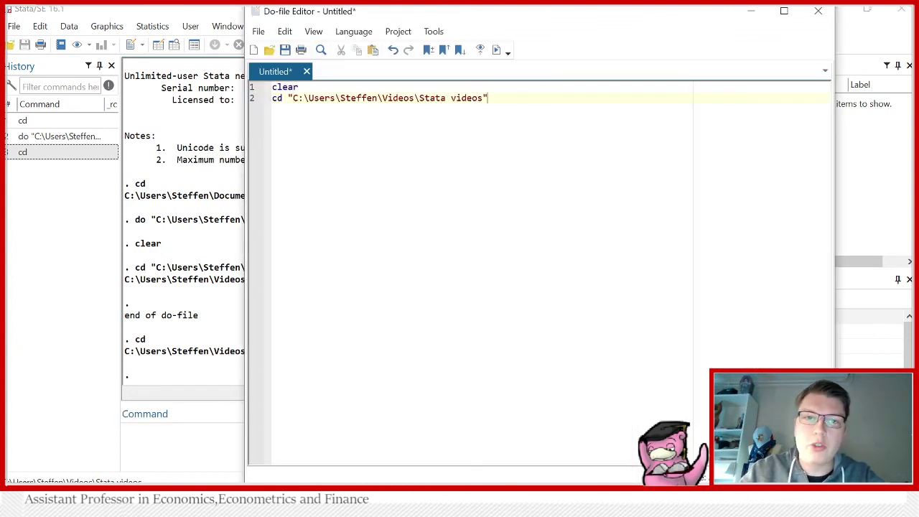
{"action": "key", "text": "Return"}
{"action": "key", "text": "Return"}
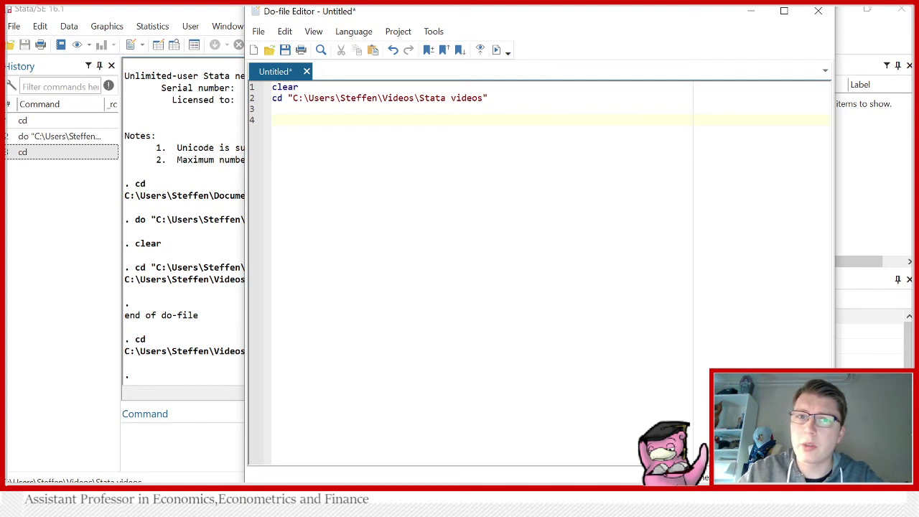
{"action": "left_click", "coordinate": [750, 18]}
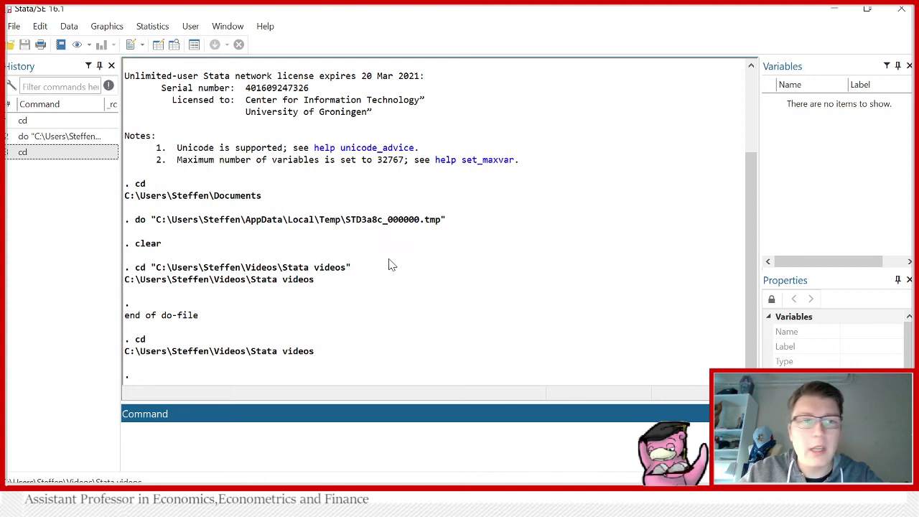
Change the working directory via File > Change working directory to Libraries > Videos > Stata videos
{"action": "left_click", "coordinate": [15, 28]}
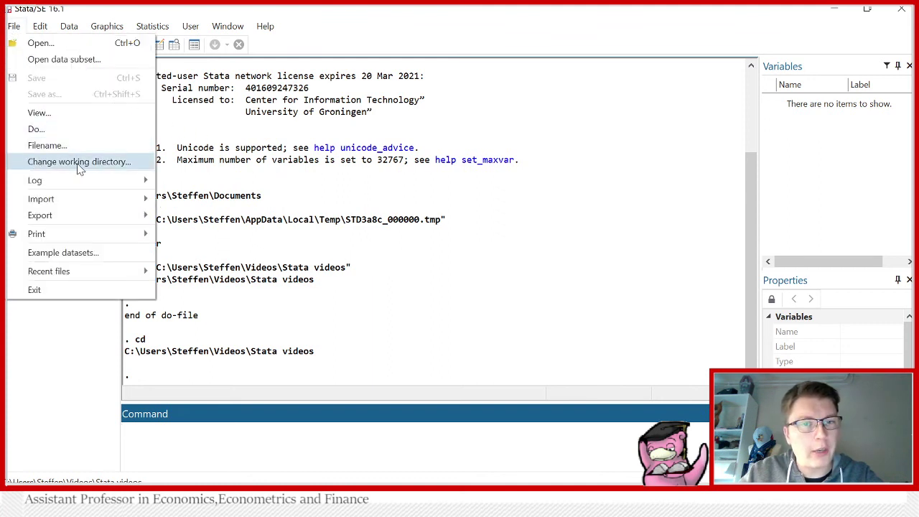
{"action": "left_click", "coordinate": [115, 162]}
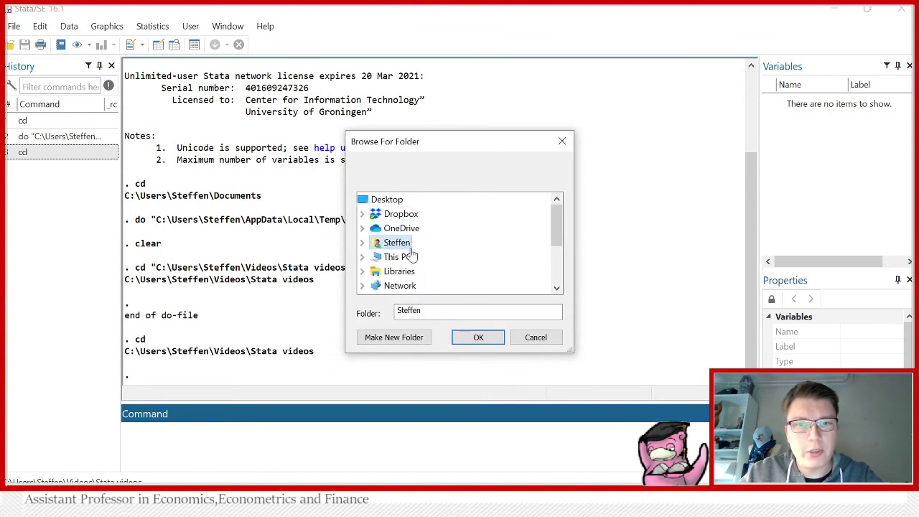
{"action": "mouse_move", "coordinate": [555, 230]}
{"action": "left_mouse_down"}
{"action": "mouse_move", "coordinate": [554, 246]}
{"action": "mouse_move", "coordinate": [555, 237]}
{"action": "left_mouse_up"}
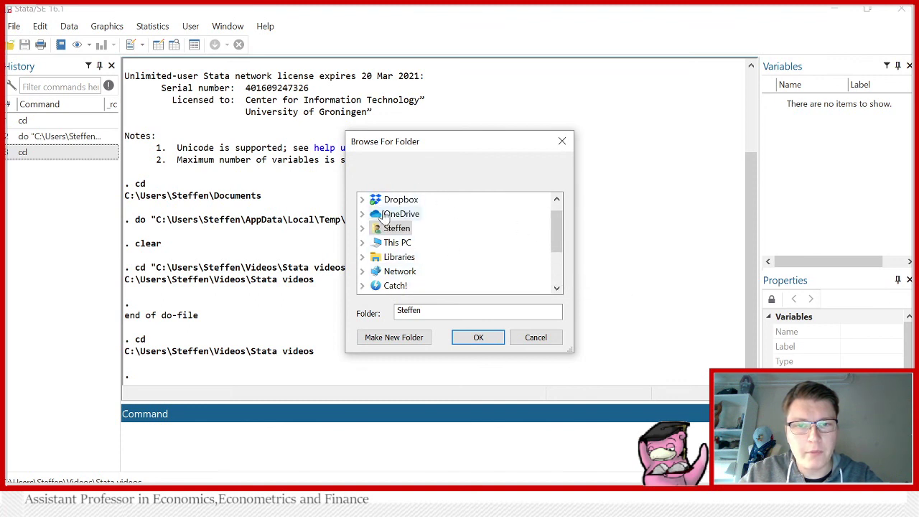
{"action": "left_click", "coordinate": [362, 257]}
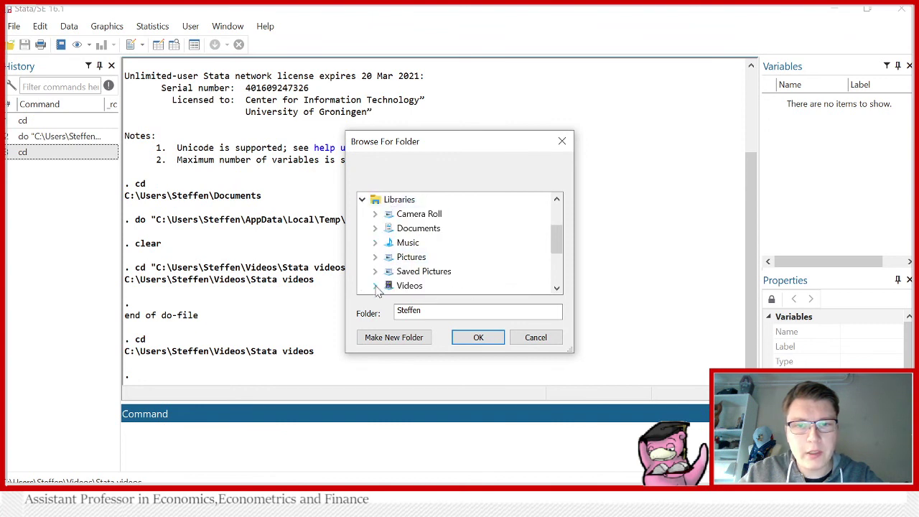
{"action": "left_click", "coordinate": [374, 285]}
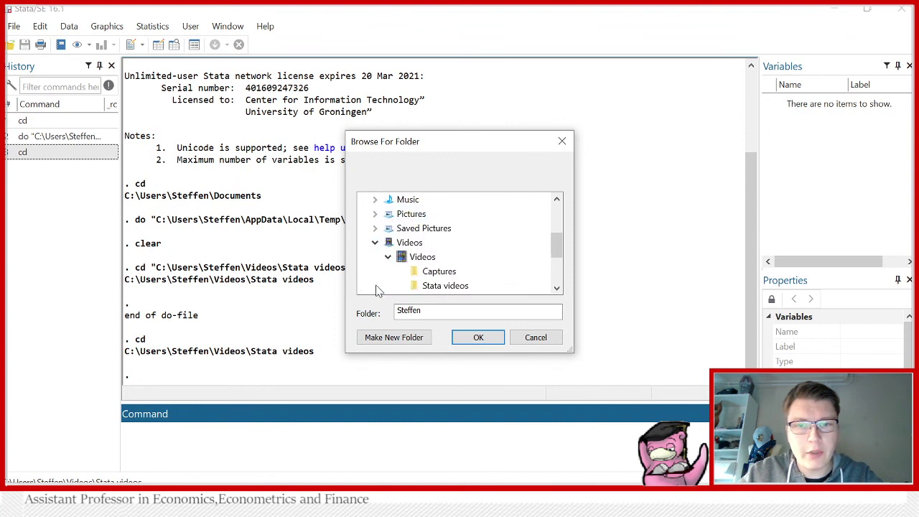
{"action": "left_click", "coordinate": [431, 289]}
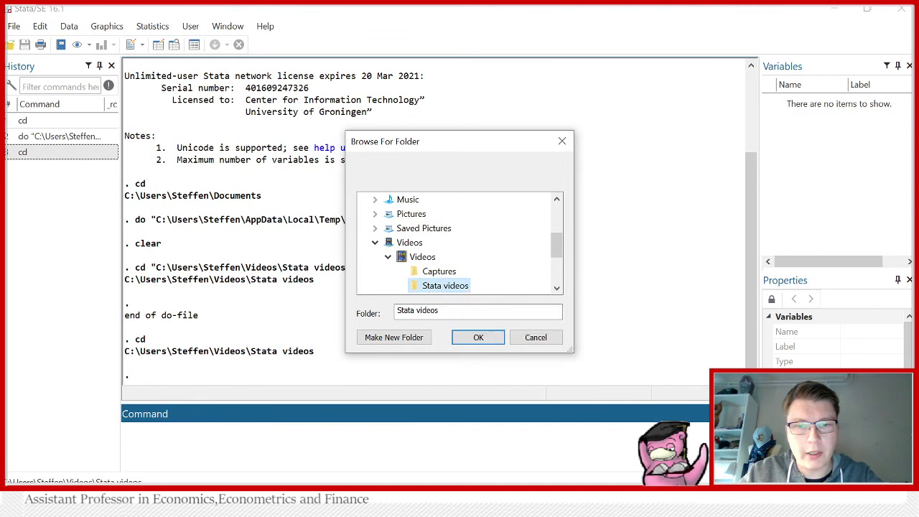
{"action": "left_click", "coordinate": [470, 339]}
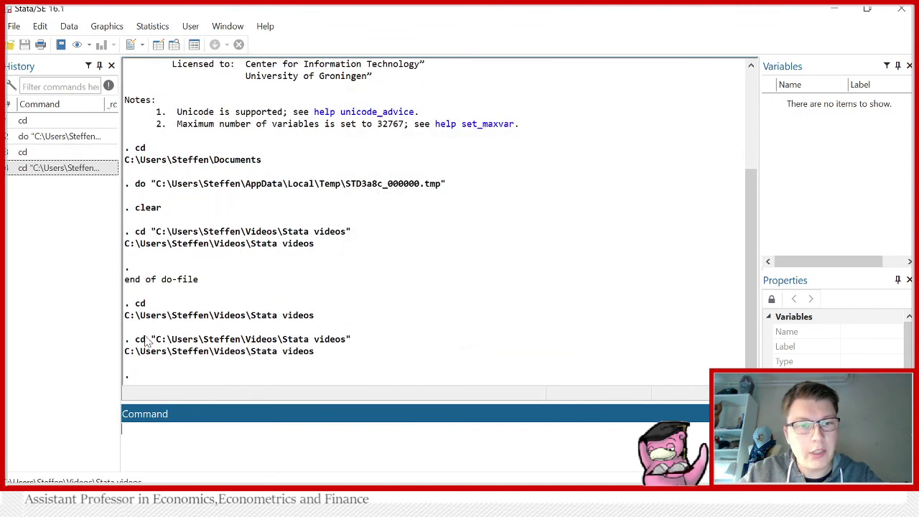
Select the reported Stata videos path line in the Results window
{"action": "left_click", "coordinate": [316, 355]}
{"action": "left_click_drag", "start_coordinate": [317, 355], "coordinate": [126, 355]}
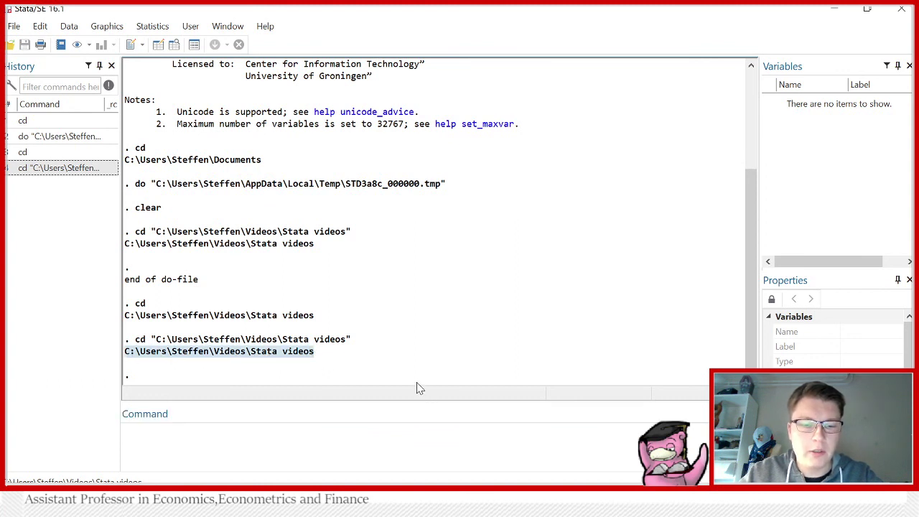
{"action": "key", "text": "alt+Tab"}
Run cd and dir to confirm the empty Stata videos working folder, then return to the do-file
{"action": "left_click", "coordinate": [568, 454]}
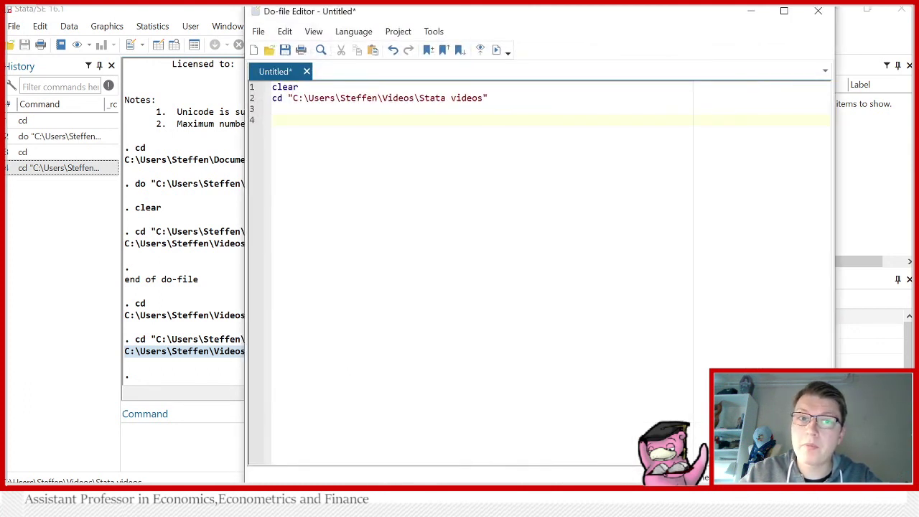
{"action": "left_click", "coordinate": [751, 17]}
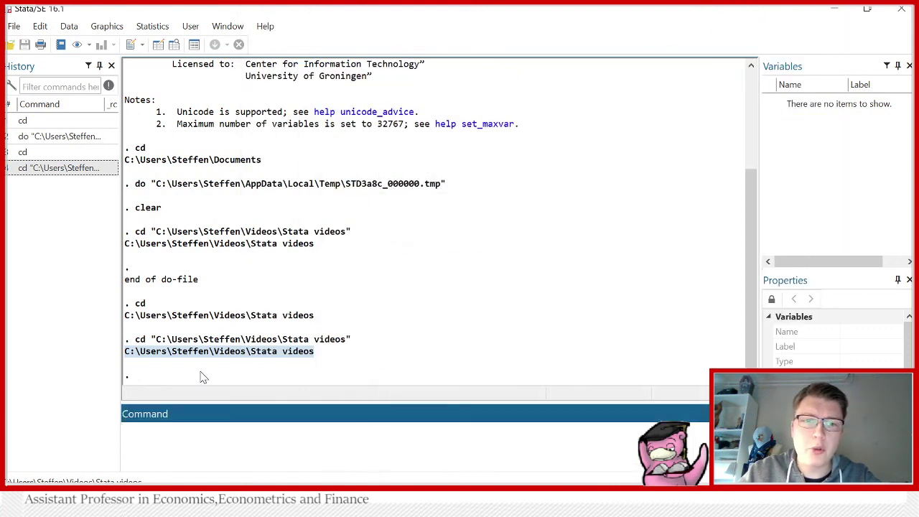
{"action": "type", "text": "cd"}
{"action": "key", "text": "Return"}
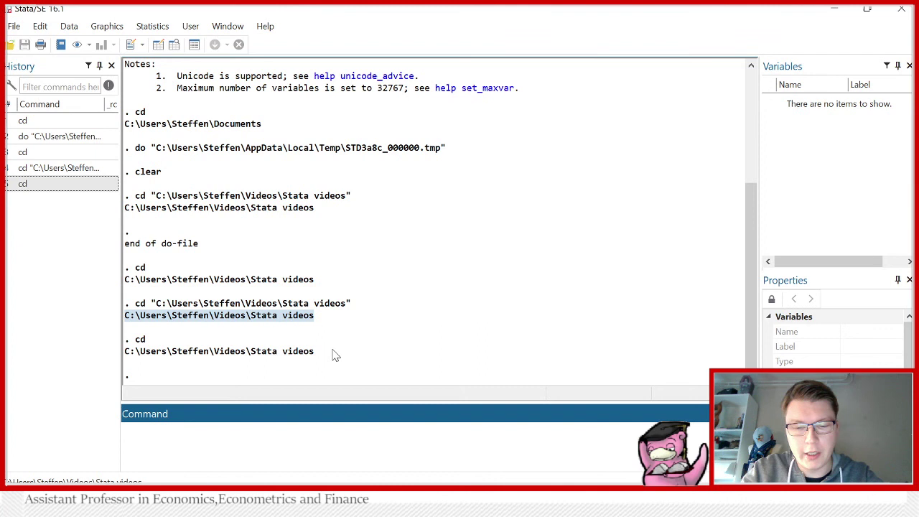
{"action": "type", "text": "dir"}
{"action": "key", "text": "Return"}
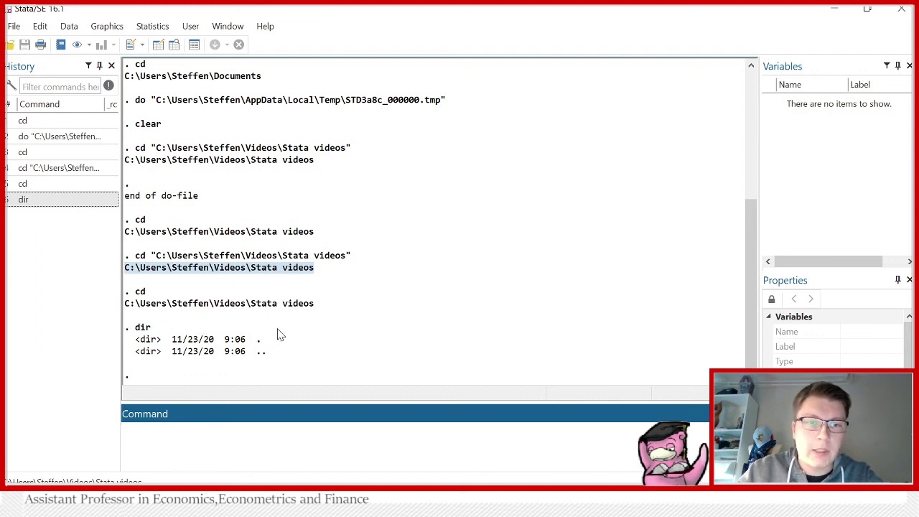
{"action": "left_click", "coordinate": [583, 460]}
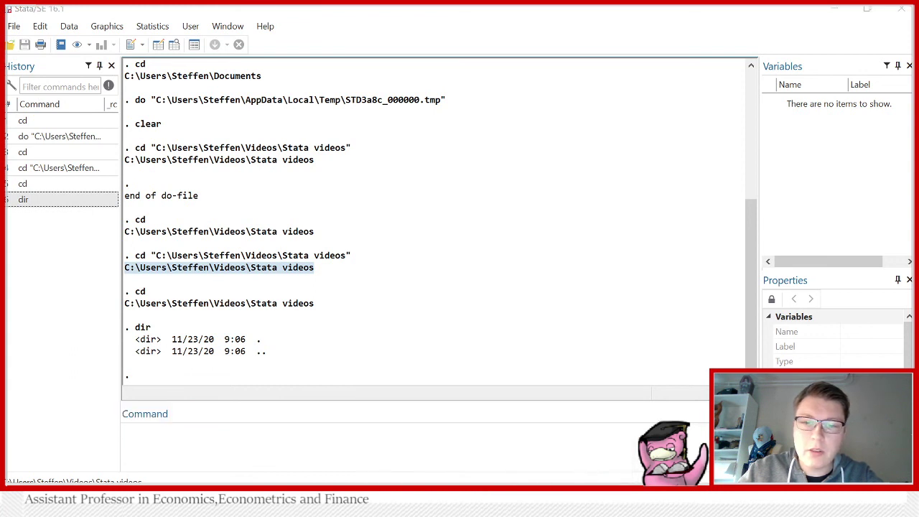